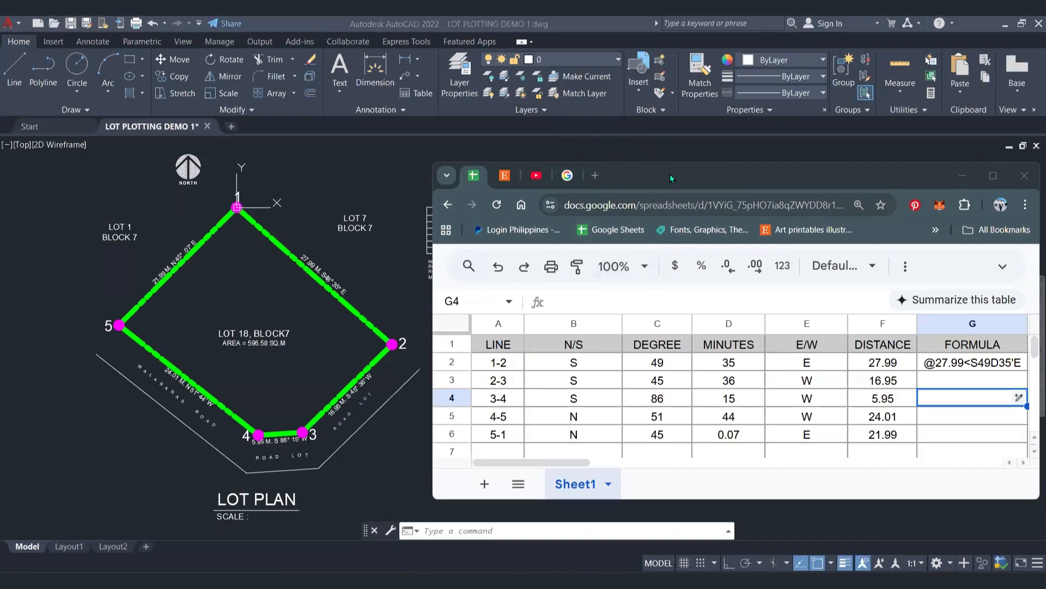
Examine the bearings and distances in the drawing's technical description table and the spreadsheet's CONCATENATE formula for line 1-2
drag(672, 176, 665, 174)
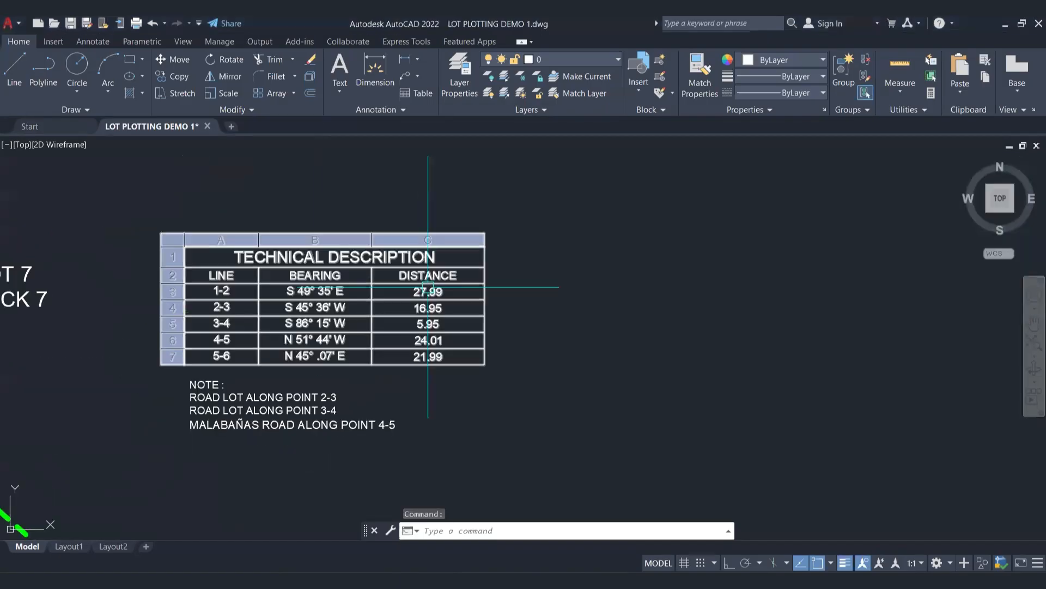
scroll(387, 261, up, 2)
mouse_move(397, 294)
middle_down()
mouse_move(392, 265)
mouse_move(380, 264)
middle_up()
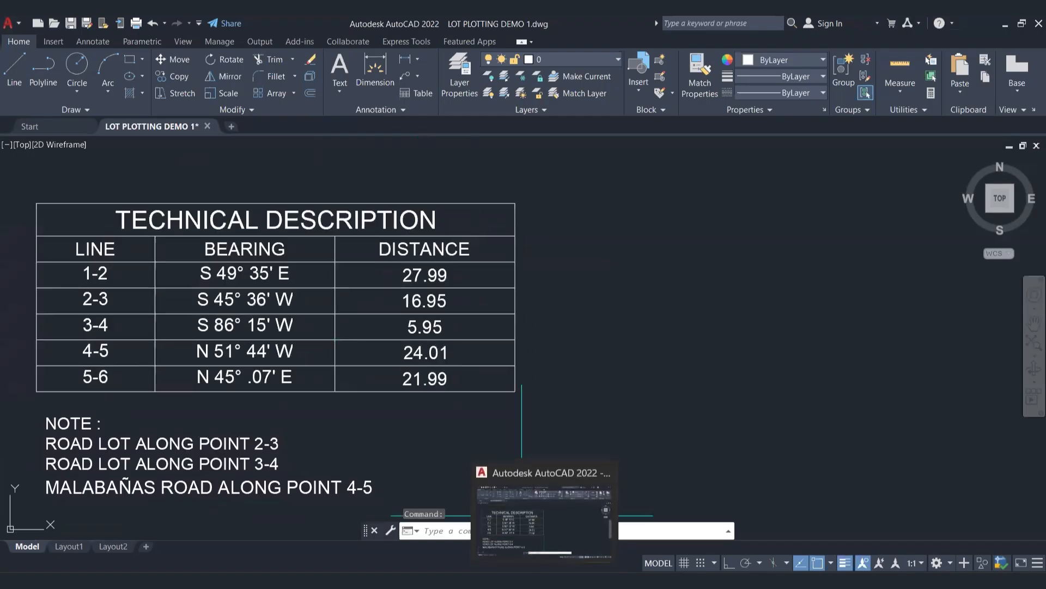
click(455, 493)
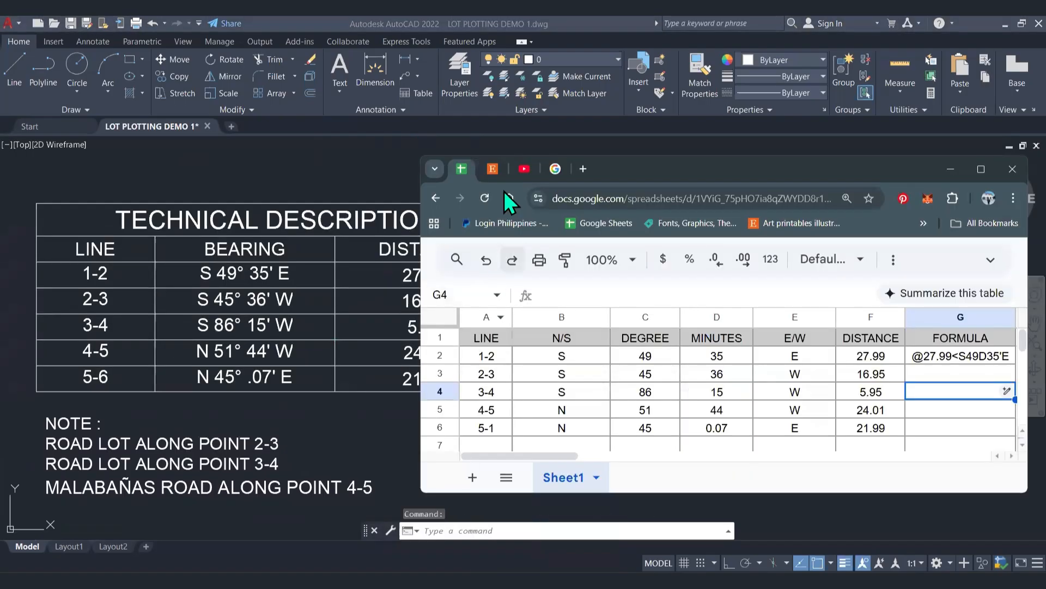
click(370, 420)
scroll(383, 385, down, 2)
middle_drag(395, 380, 309, 356)
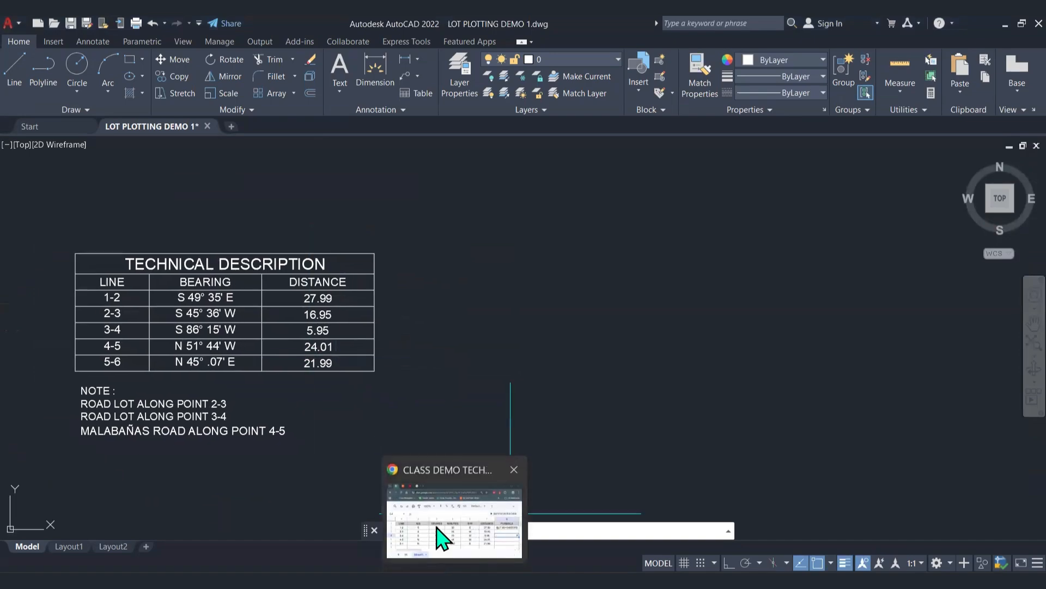
click(445, 534)
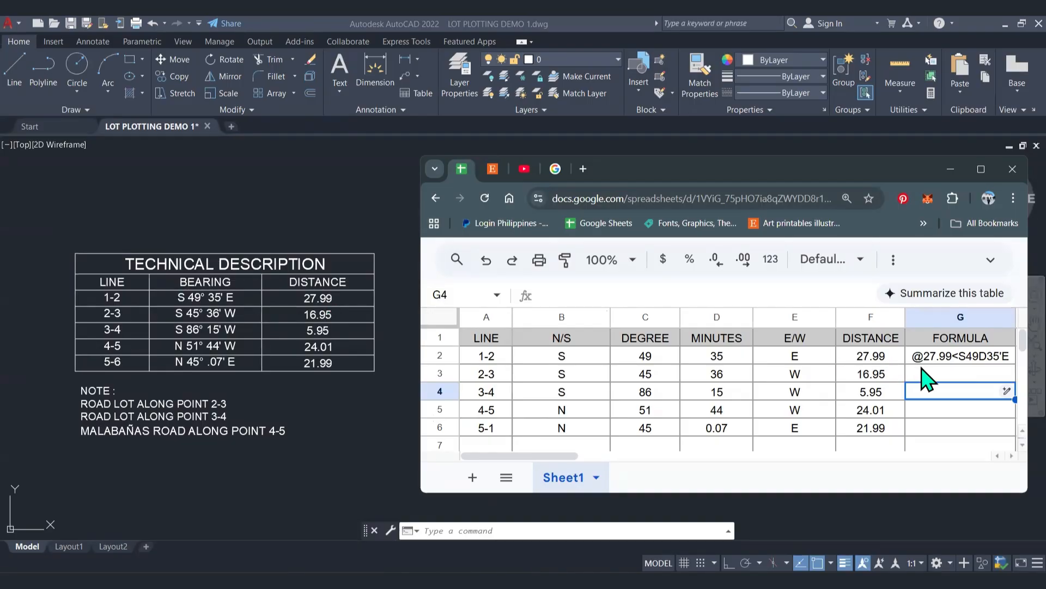
click(957, 355)
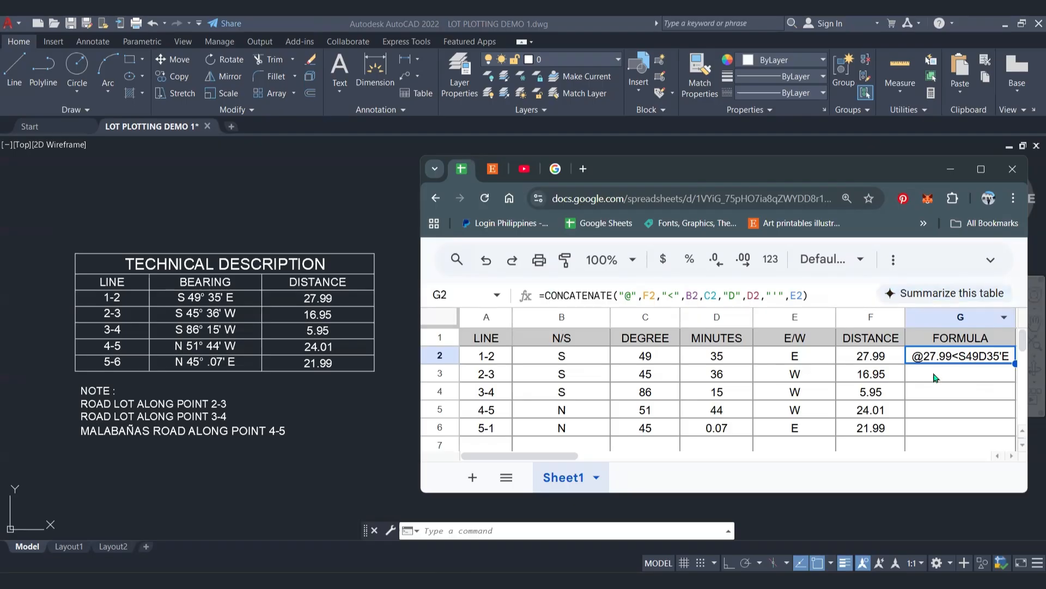
click(916, 397)
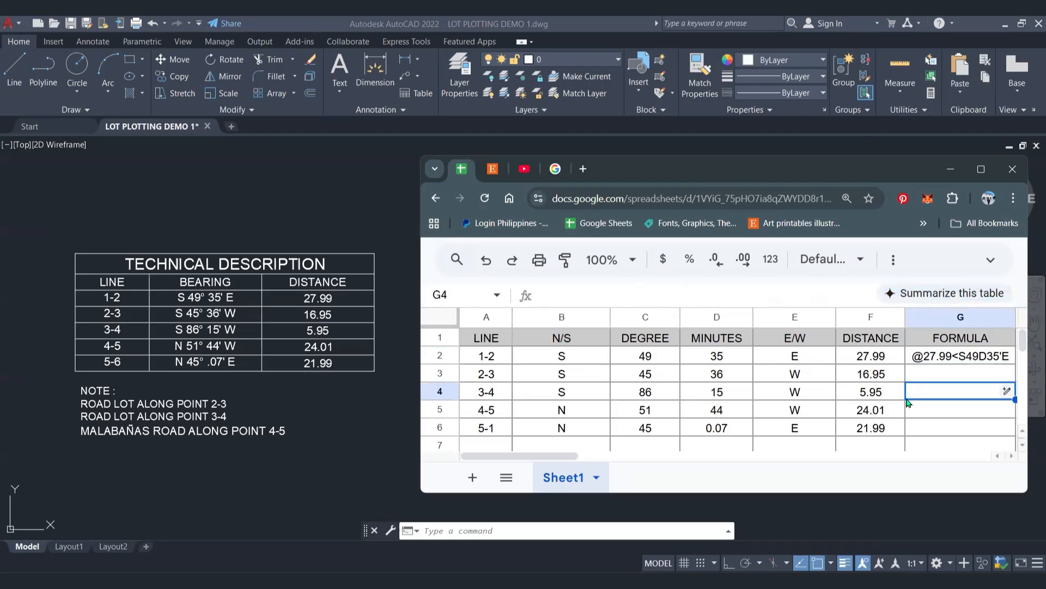
text(=)
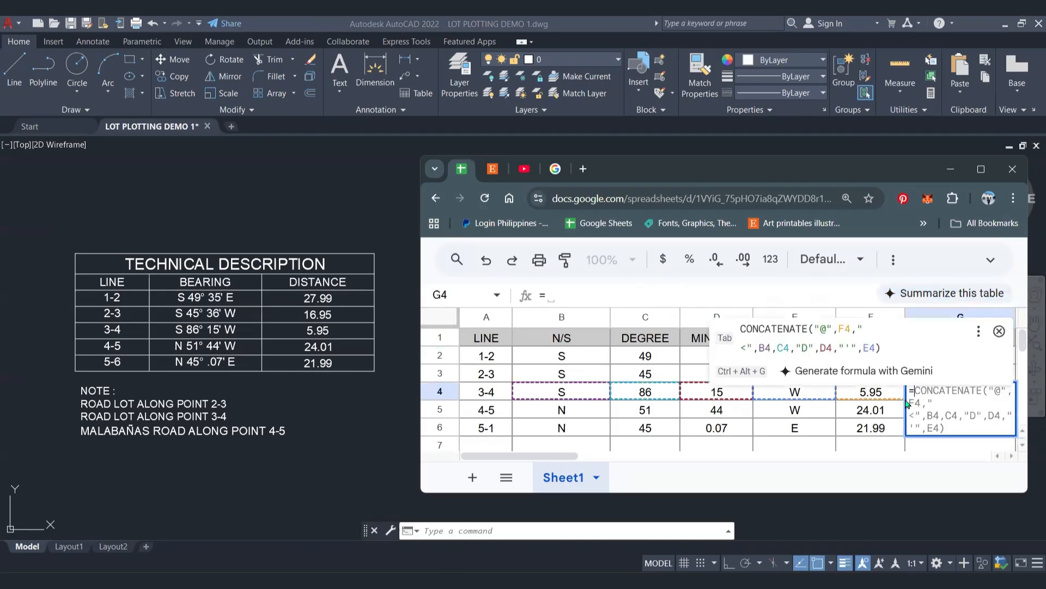
text(C)
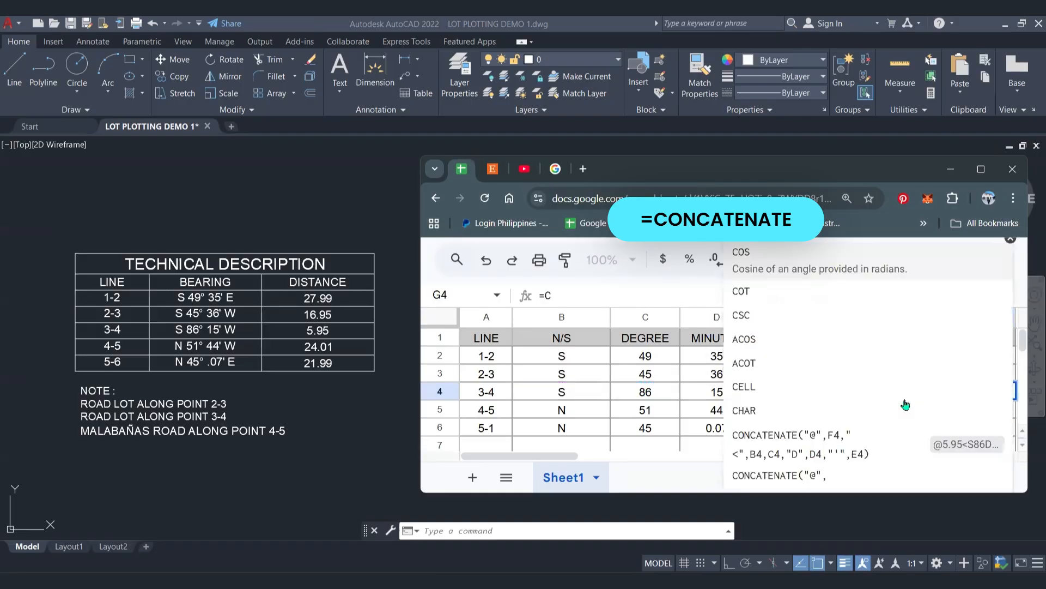
text(ONT)
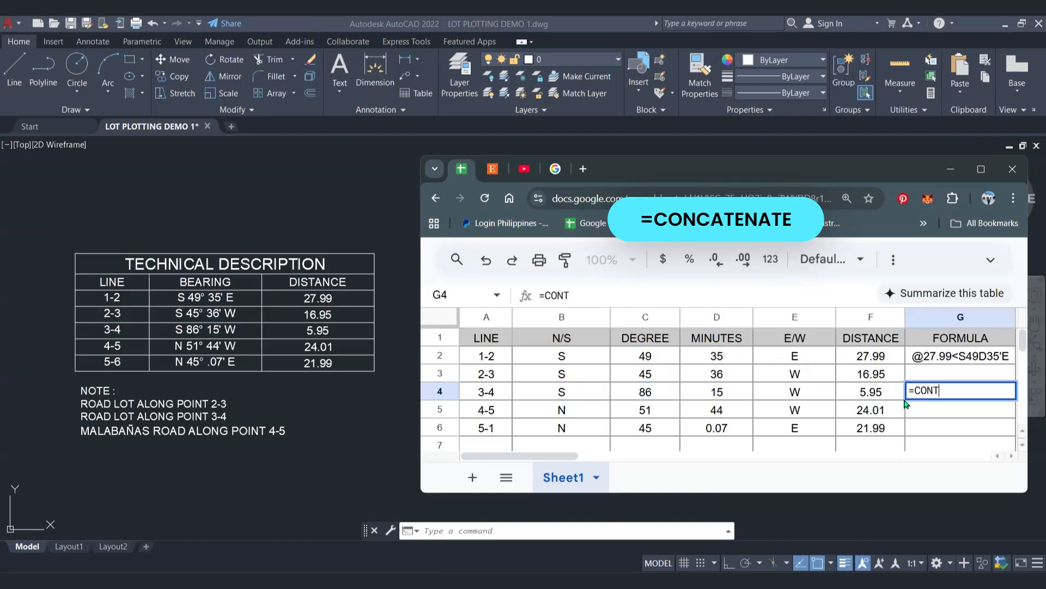
key(BackSpace)
text(CA)
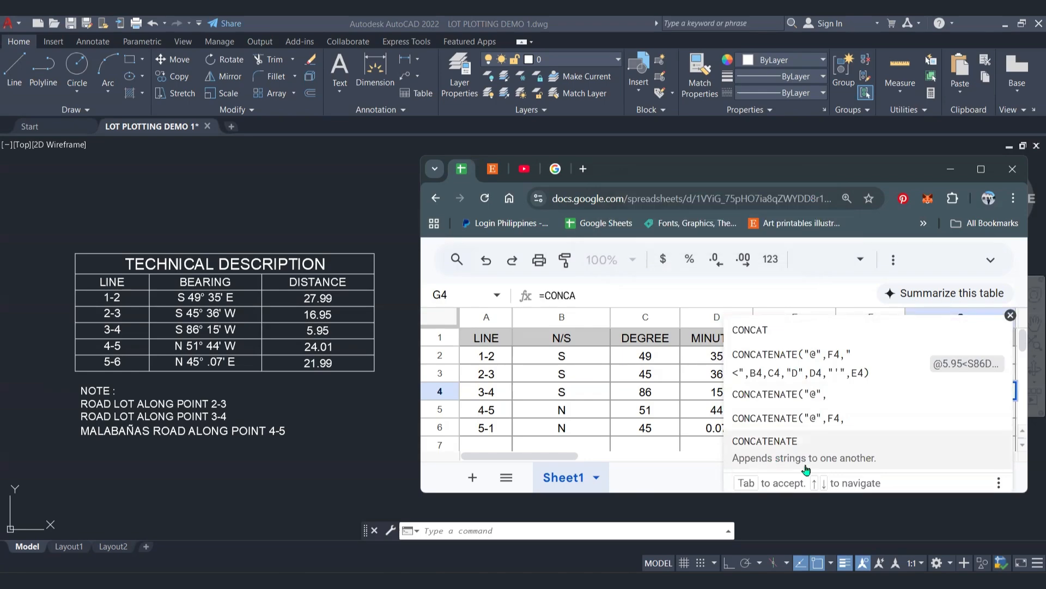
click(786, 456)
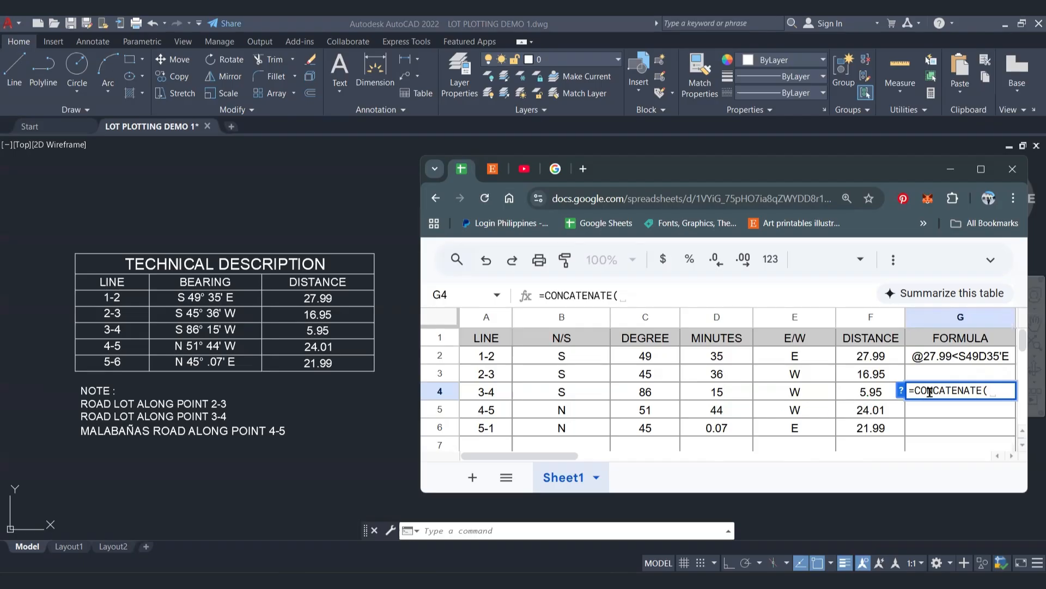
click(866, 393)
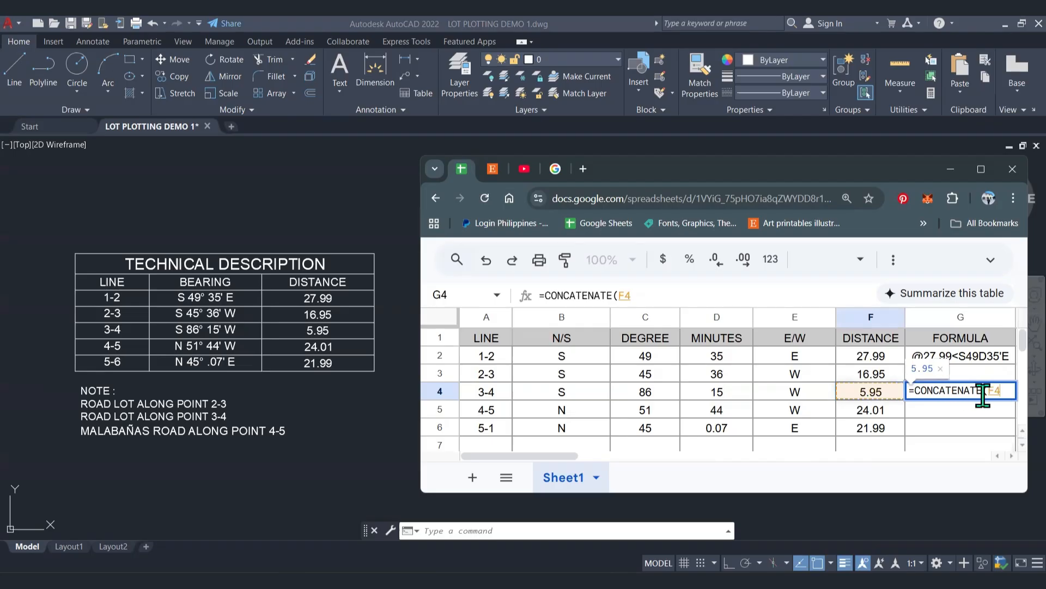
text(,)
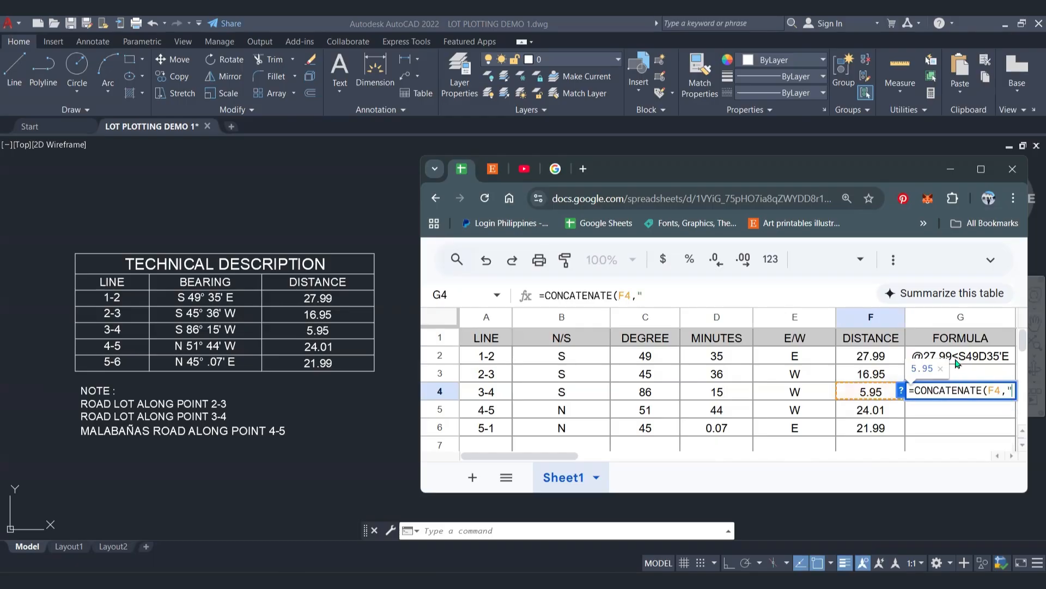
text("<)
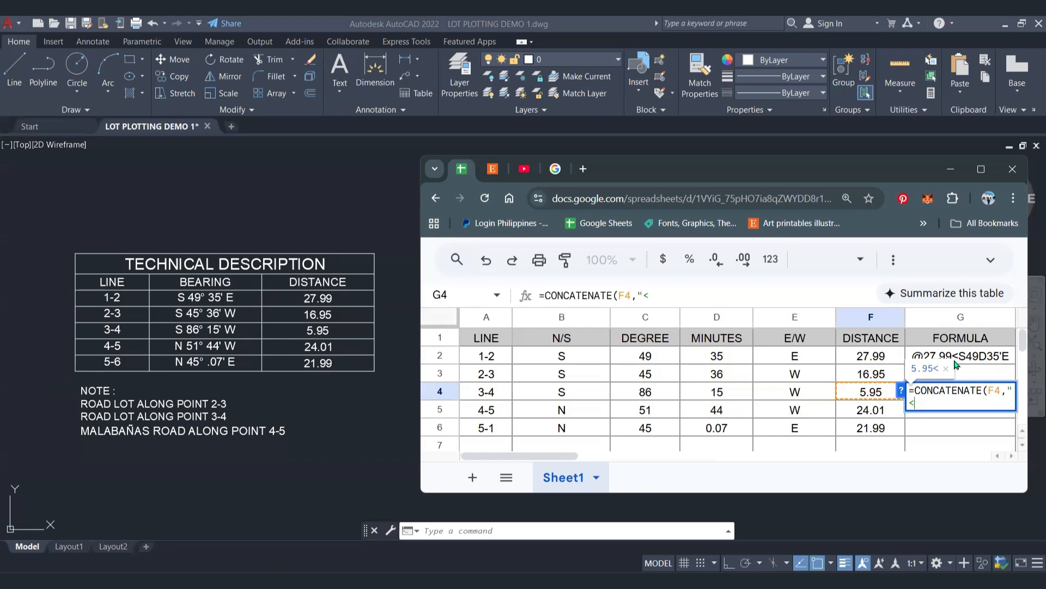
key(BackSpace)
key(BackSpace)
key(BackSpace)
key(BackSpace)
key(BackSpace)
key(BackSpace)
key(BackSpace)
key(BackSpace)
key(BackSpace)
key(BackSpace)
key(BackSpace)
key(BackSpace)
key(BackSpace)
key(BackSpace)
key(BackSpace)
key(BackSpace)
key(BackSpace)
key(BackSpace)
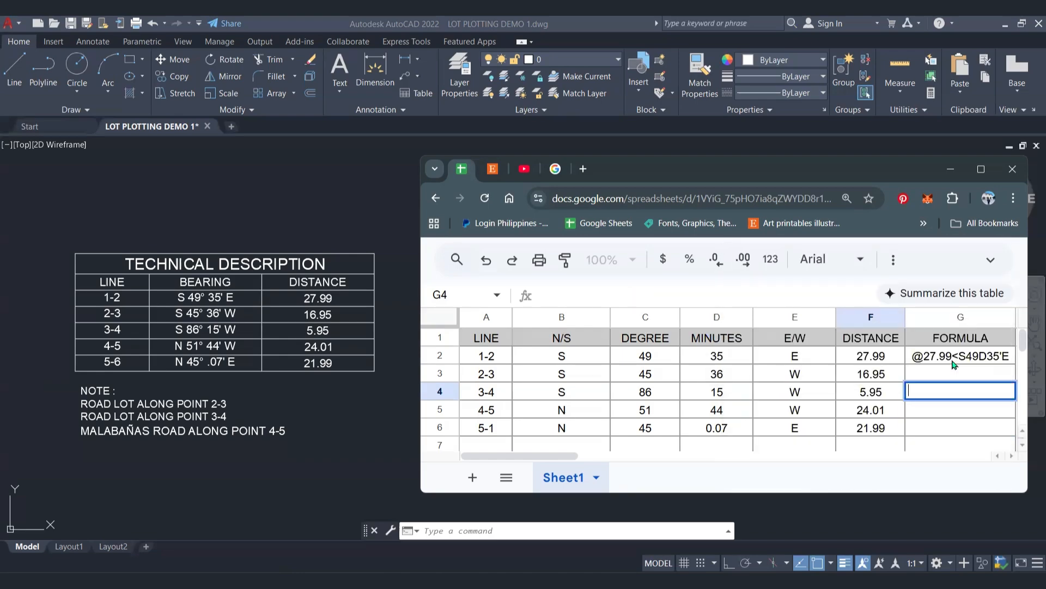
Fill the CONCATENATE formula in G2 down through G6 and copy the range G2:G6
click(957, 358)
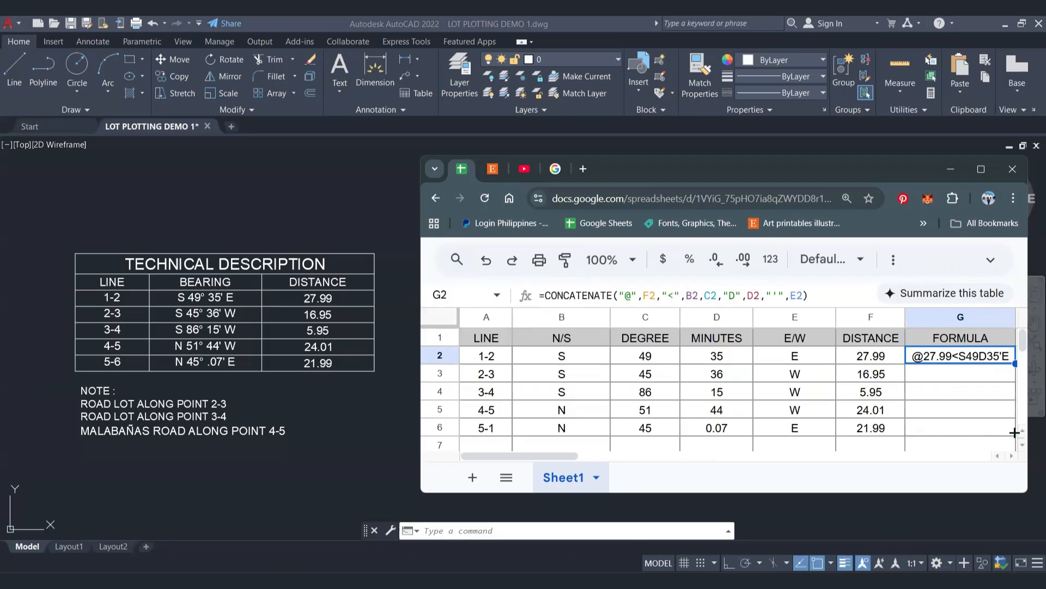
drag(1015, 432, 1014, 433)
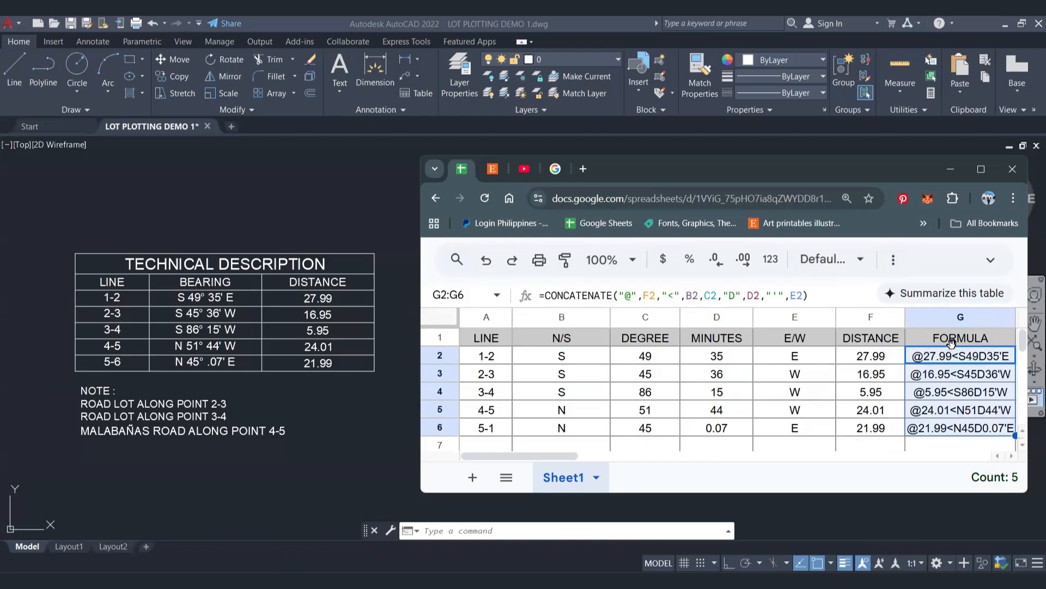
key(ctrl+c)
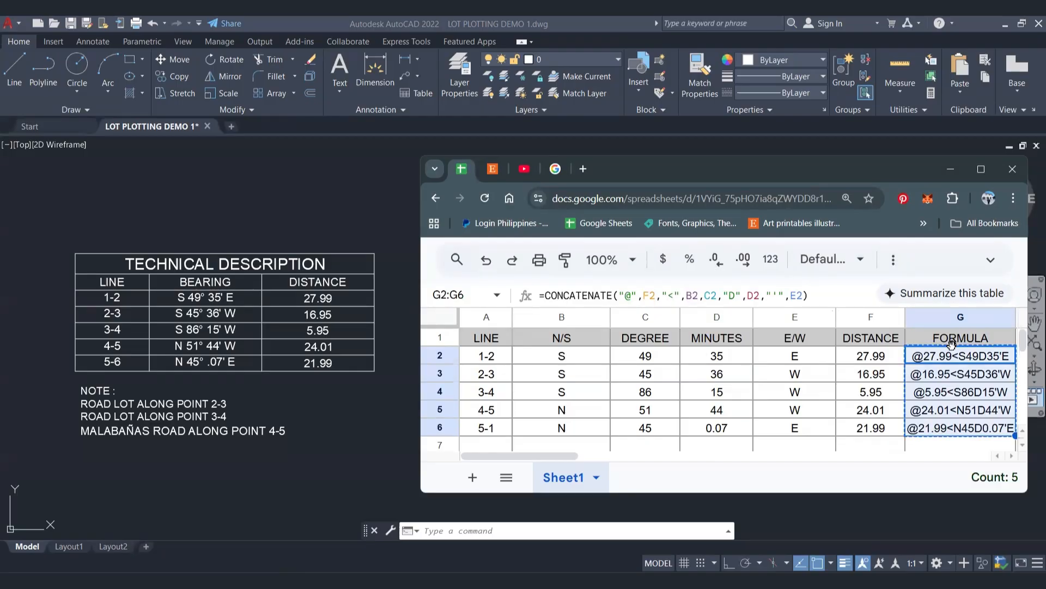
click(375, 407)
scroll(546, 270, down, 5)
scroll(612, 231, down, 3)
scroll(447, 278, up, 1)
mouse_move(452, 272)
middle_down()
mouse_move(500, 266)
mouse_move(457, 270)
middle_up()
click(466, 524)
text(pl)
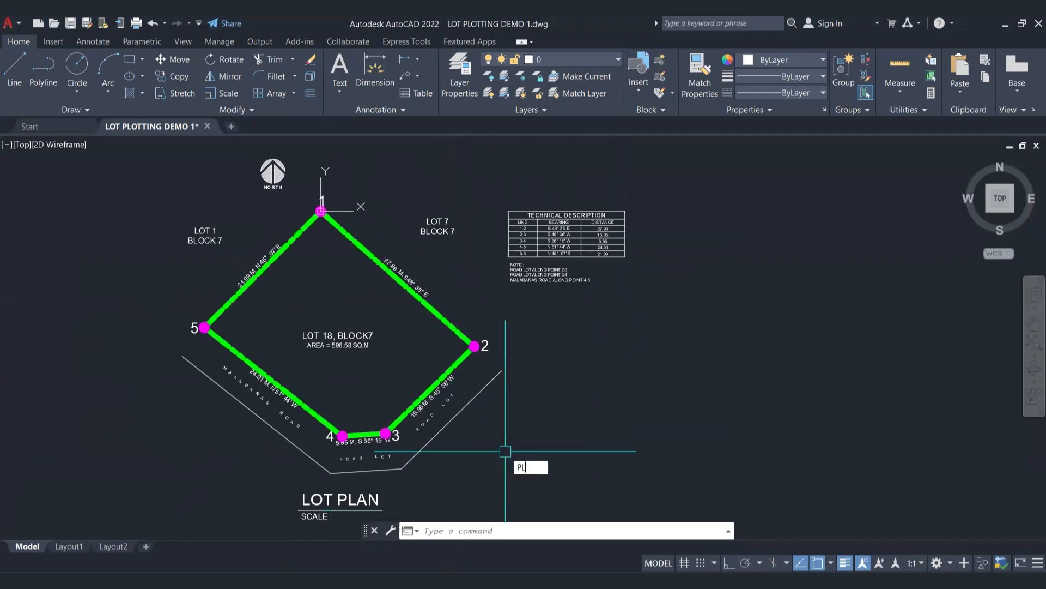
key(Return)
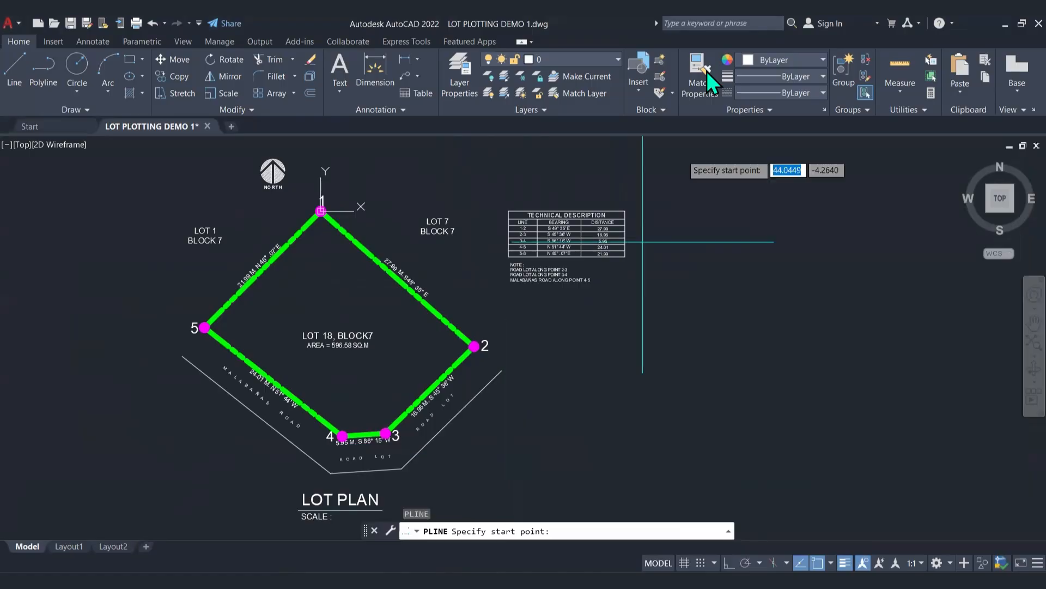
mouse_move(680, 209)
middle_down()
mouse_move(561, 206)
mouse_move(568, 216)
middle_up()
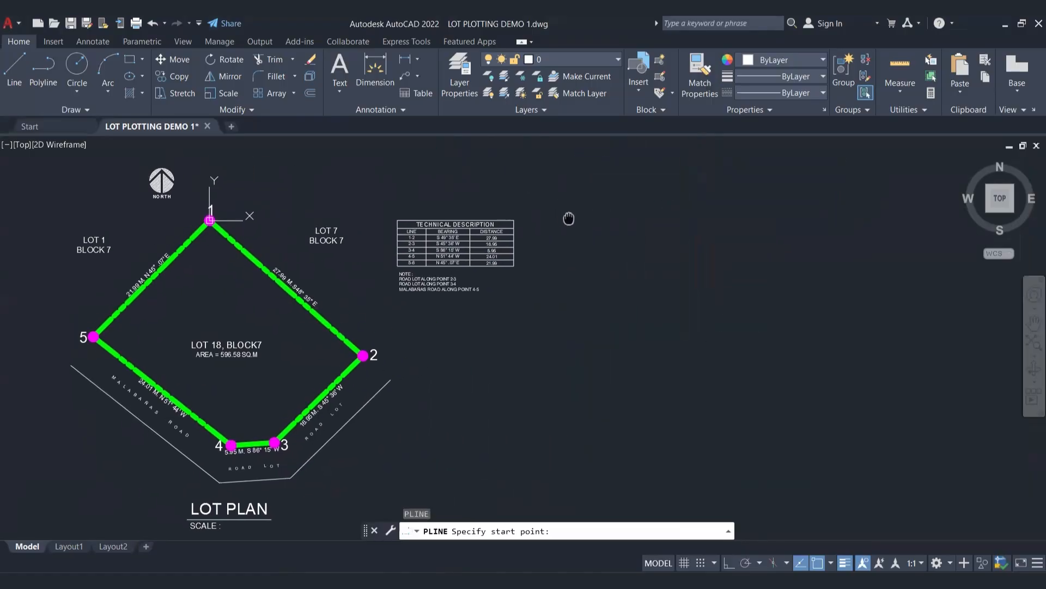
click(619, 229)
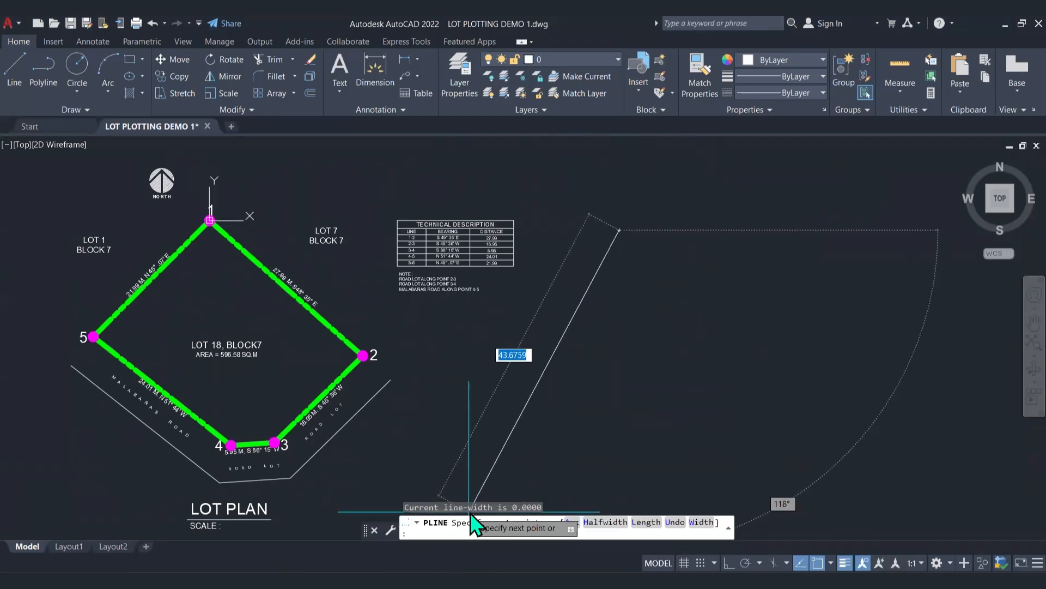
key(ctrl+v)
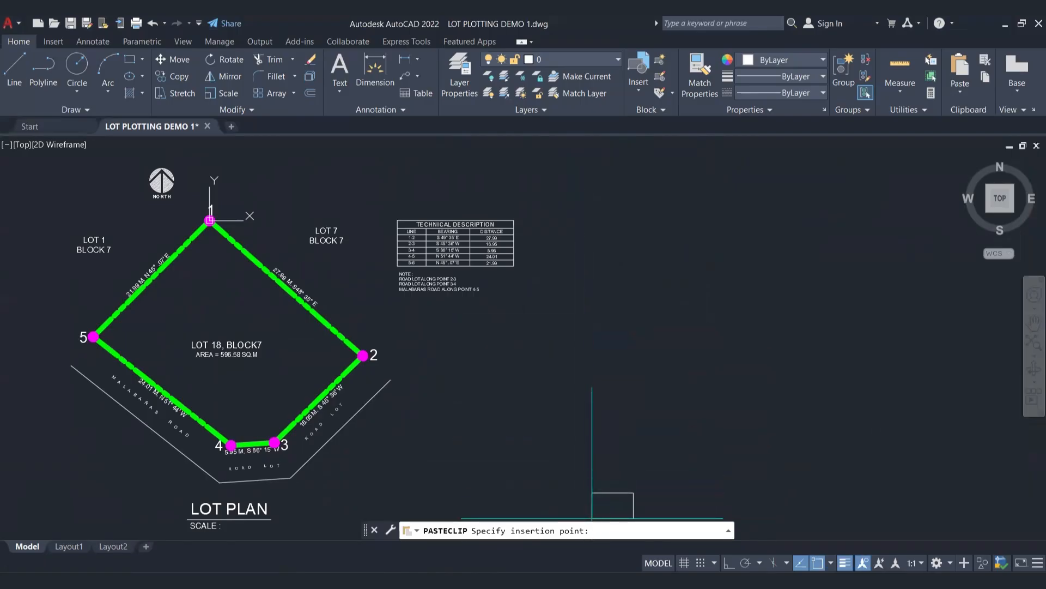
key(Escape)
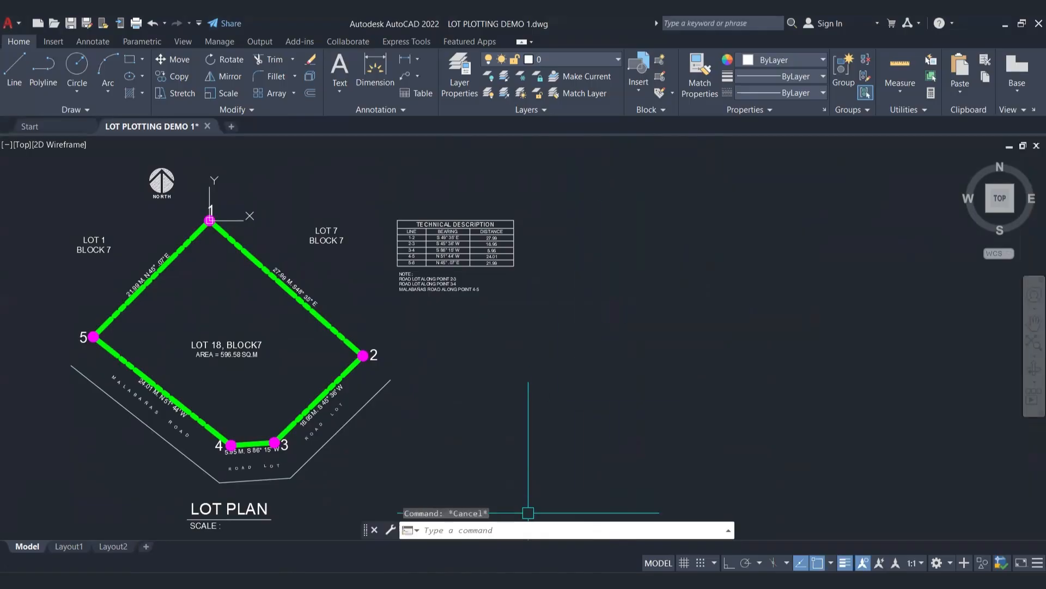
Switch to the spreadsheet, copy the formula results in G2:G6 again, and return to the AutoCAD drawing
mouse_move(455, 575)
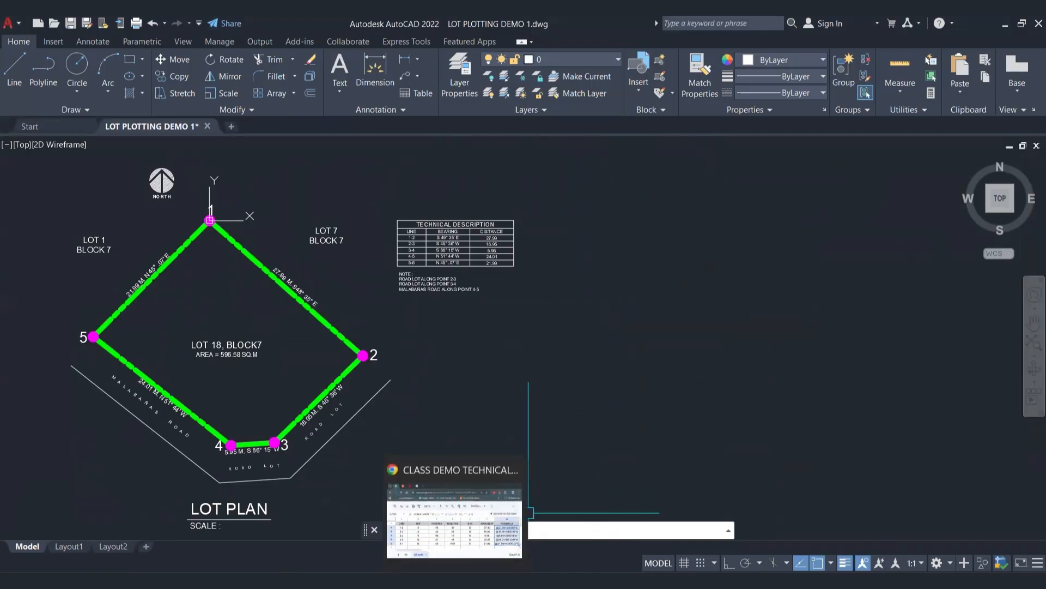
click(451, 540)
click(952, 446)
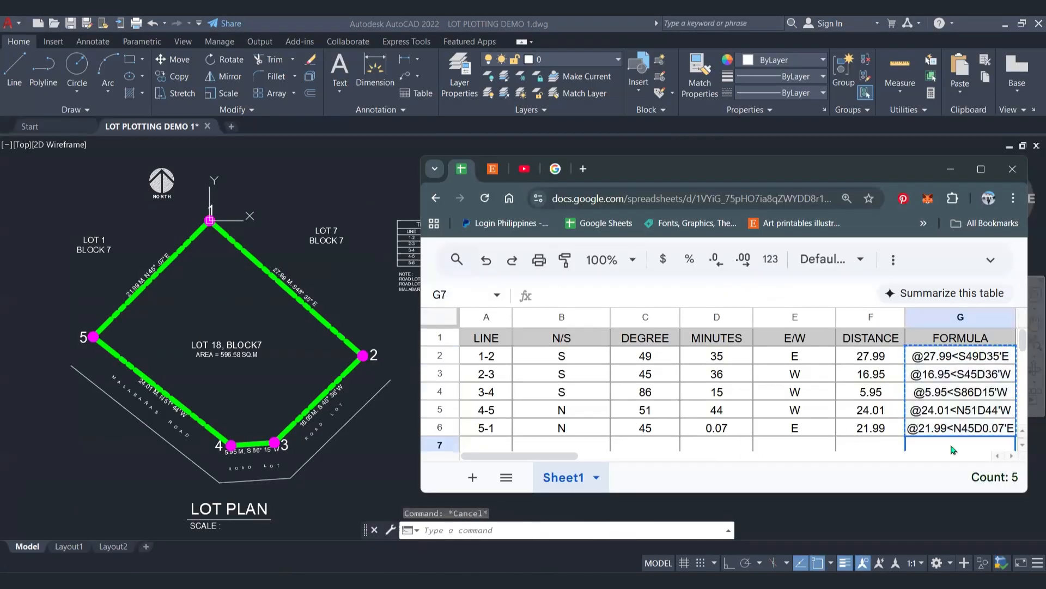
click(930, 340)
click(920, 360)
shift+click(997, 431)
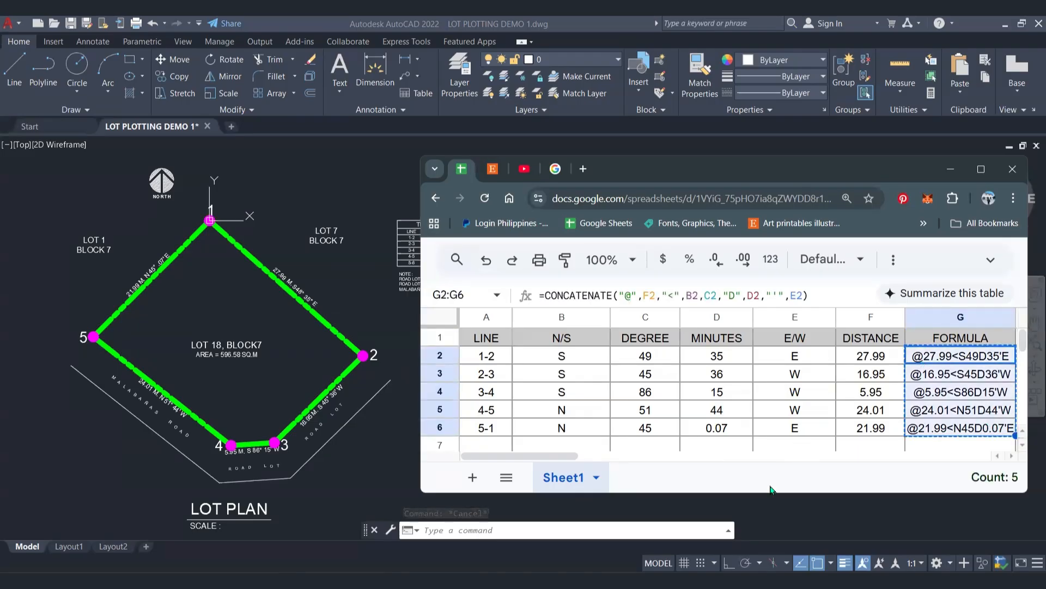
click(762, 502)
text(pl)
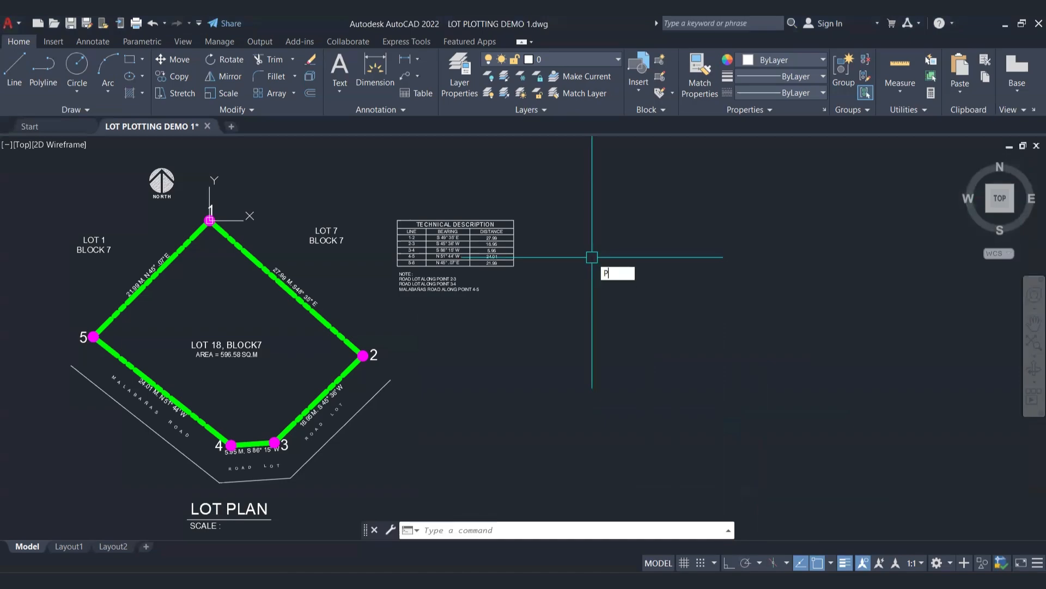
key(Return)
click(588, 240)
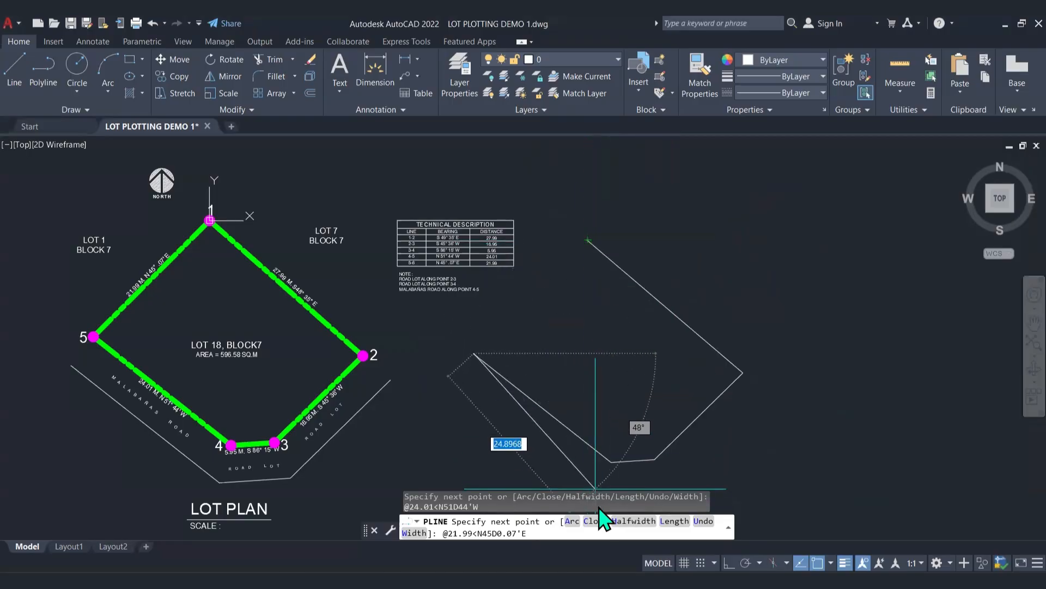
right_click(588, 240)
click(623, 253)
key(Escape)
Match the new polyline's properties to the green boundary of Lot 18
mouse_move(743, 283)
middle_down()
mouse_move(782, 245)
mouse_move(786, 260)
middle_up()
text(MA)
key(Return)
click(366, 300)
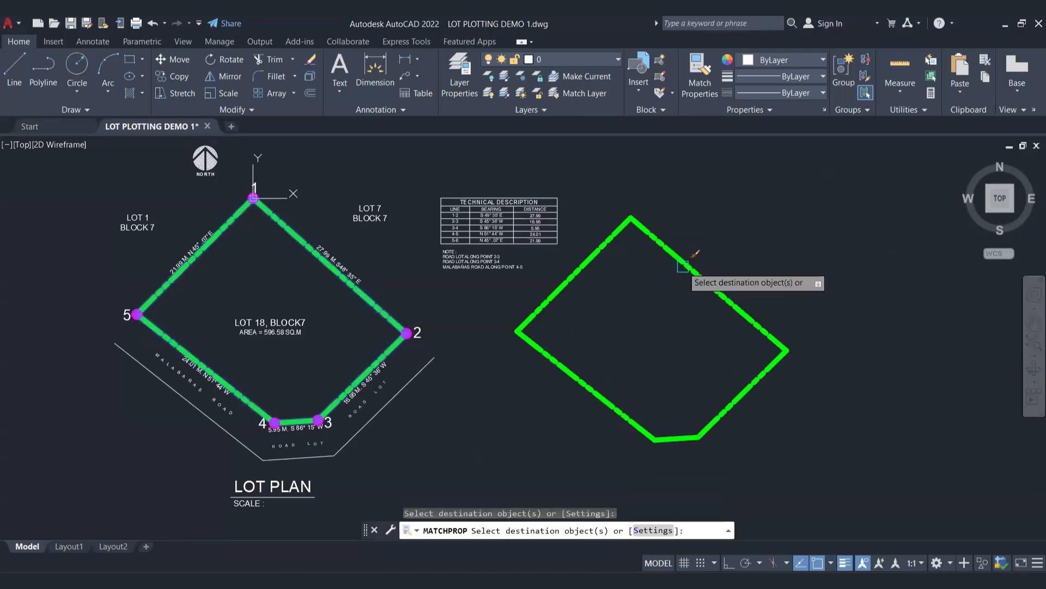
key(Escape)
middle_drag(631, 238, 703, 238)
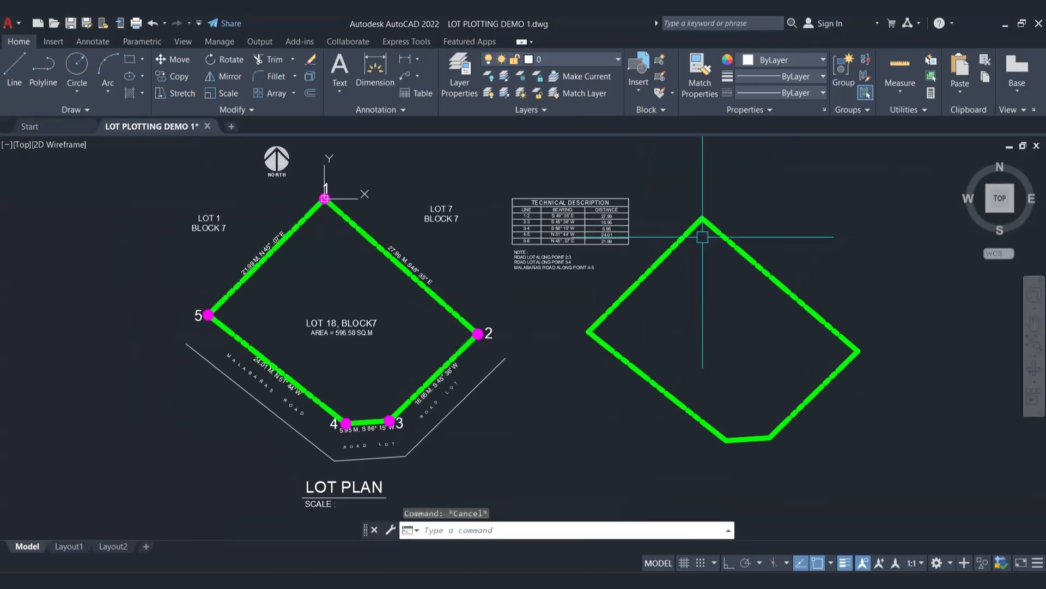
mouse_move(671, 319)
middle_down()
mouse_move(689, 310)
mouse_move(685, 322)
middle_up()
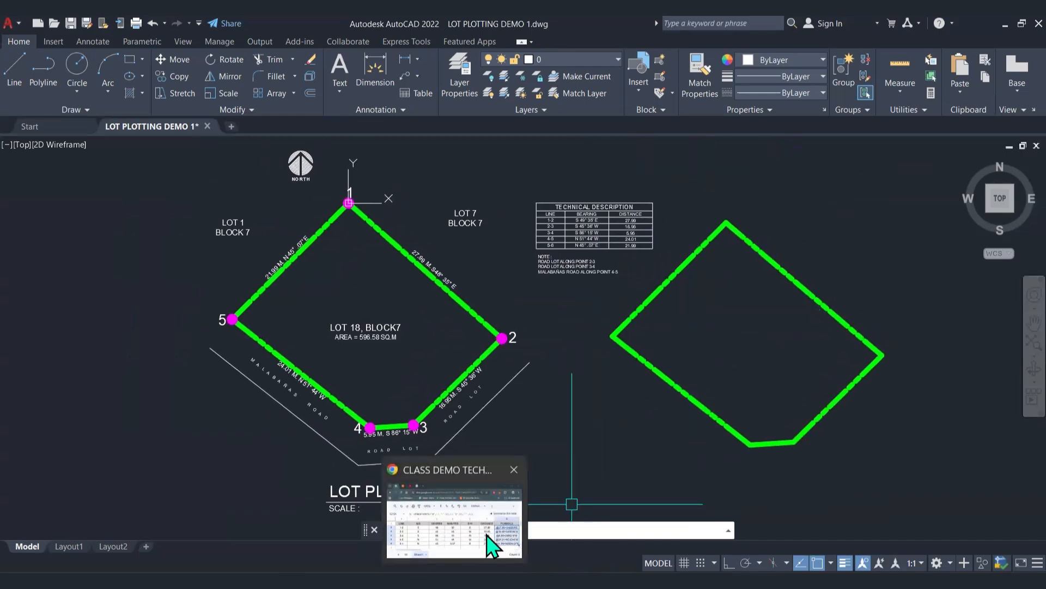
click(488, 536)
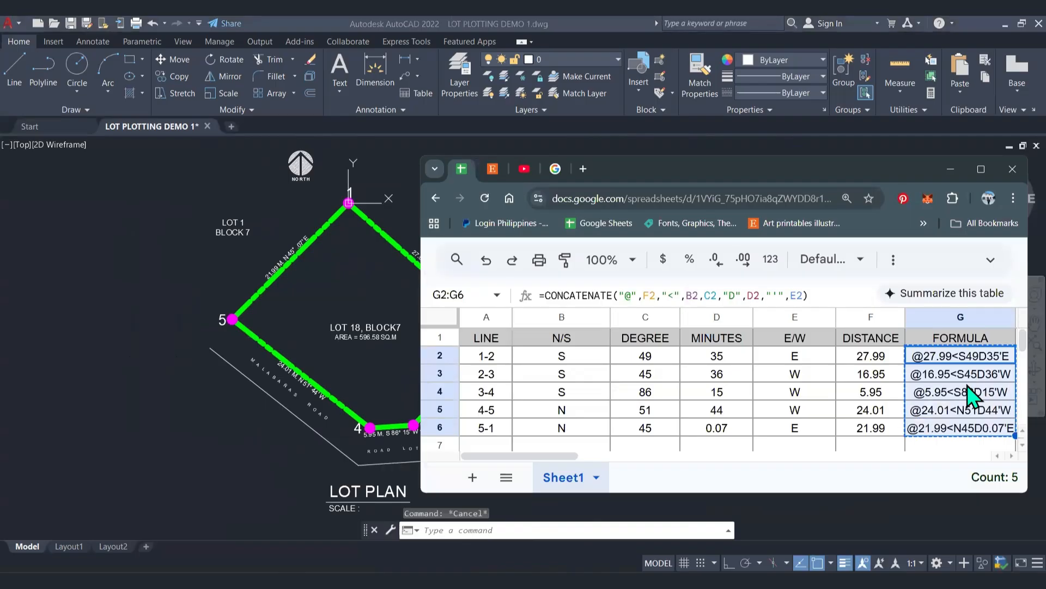
click(394, 270)
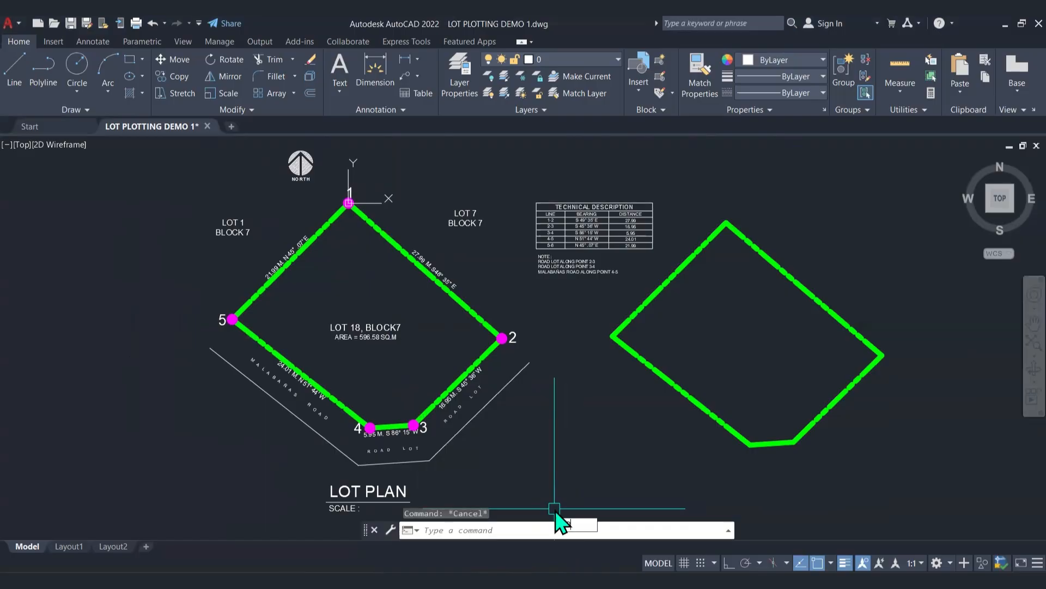
key(Return)
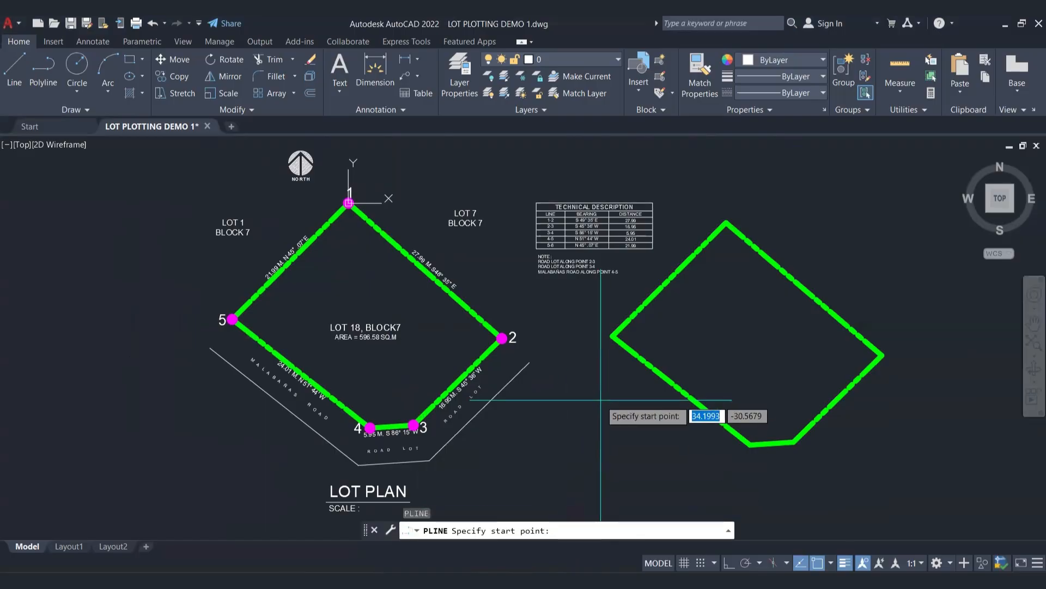
mouse_move(610, 325)
middle_down()
mouse_move(374, 296)
mouse_move(547, 277)
mouse_move(549, 335)
mouse_move(449, 330)
middle_up()
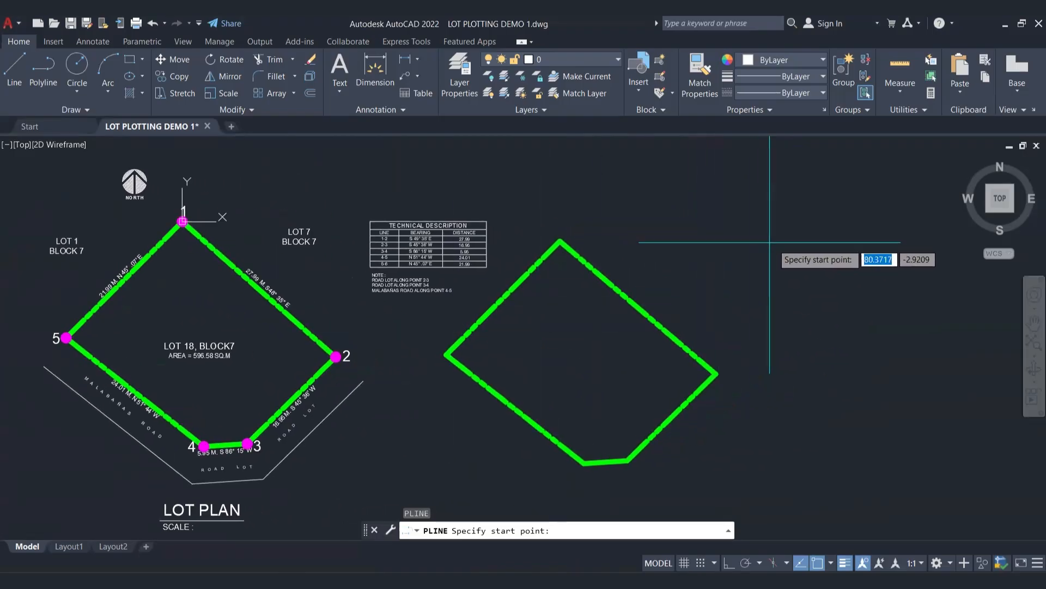
click(800, 248)
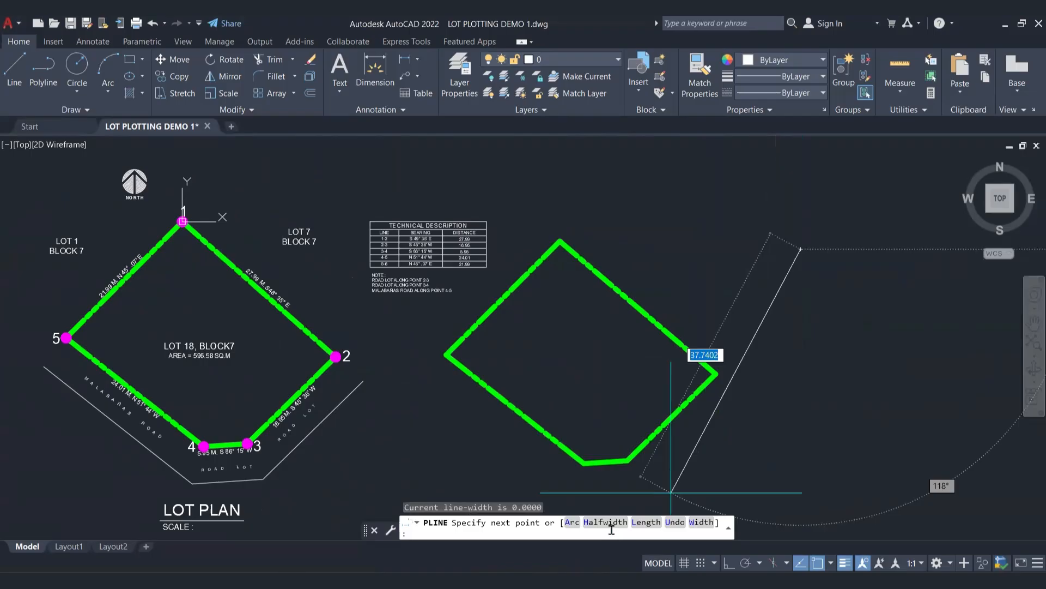
text(@24.01<N51D44'W)
key(Return)
text(@21.99<N45D0.07'E)
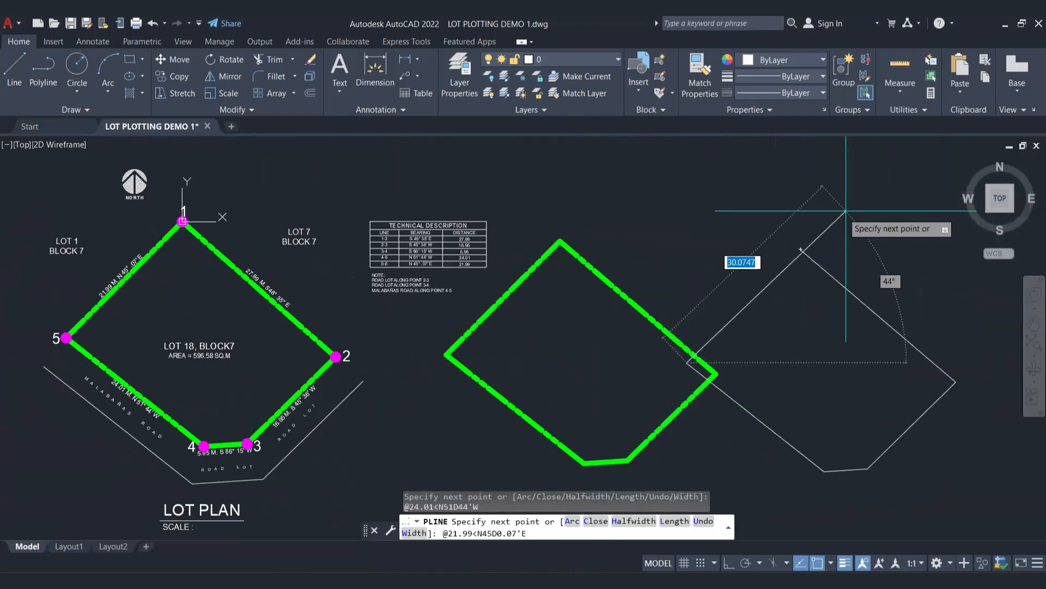
right_click(801, 250)
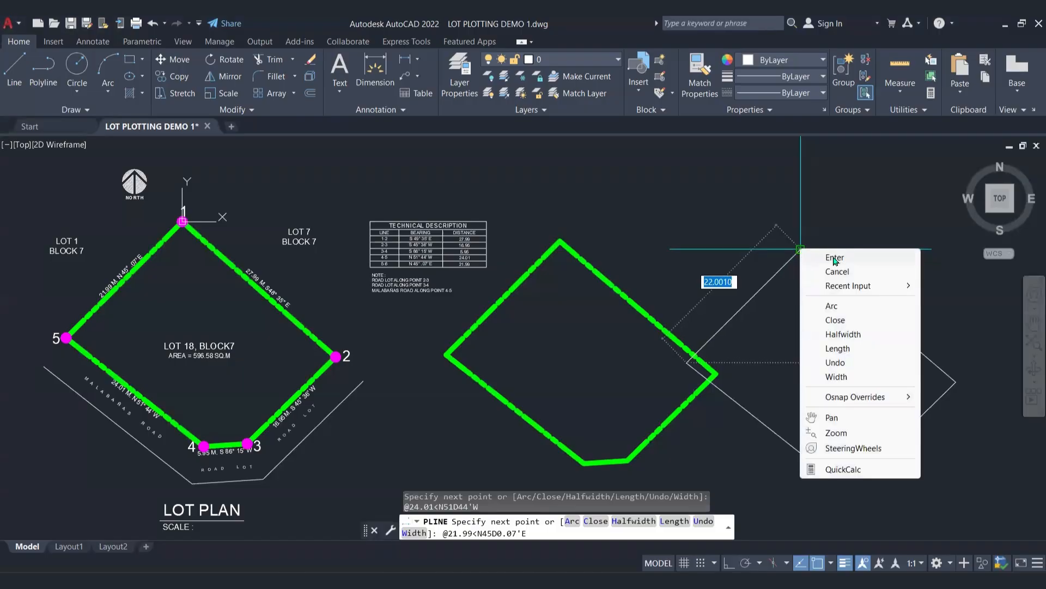
click(837, 321)
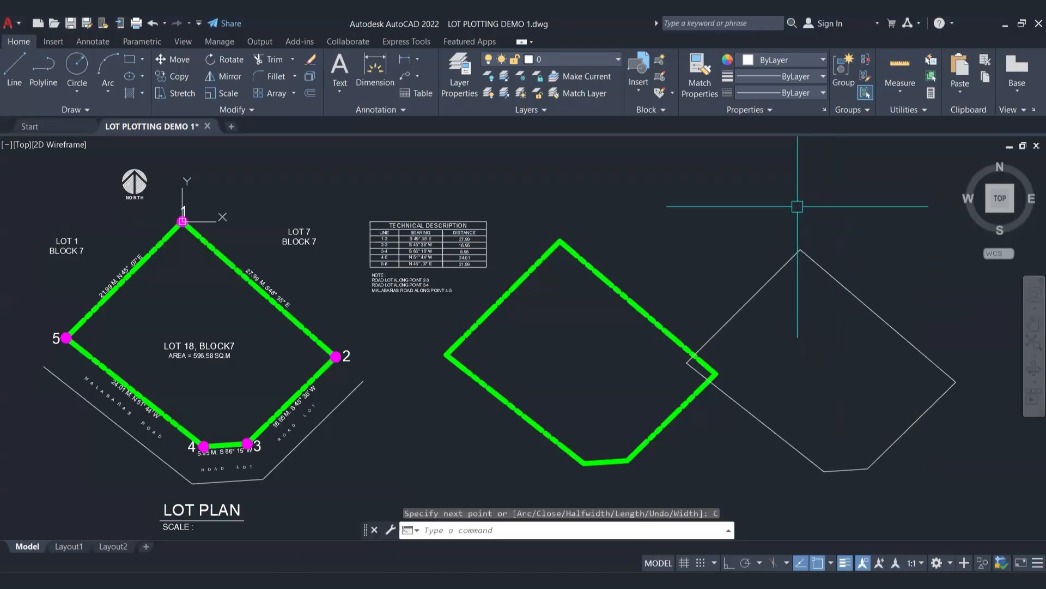
middle_drag(549, 305, 572, 291)
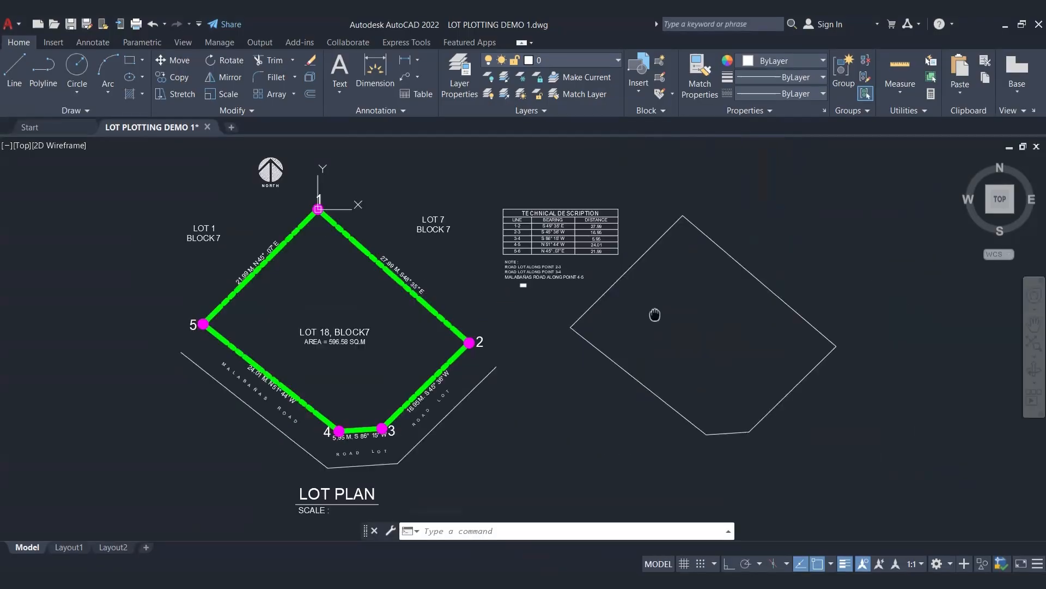
middle_drag(655, 312, 653, 319)
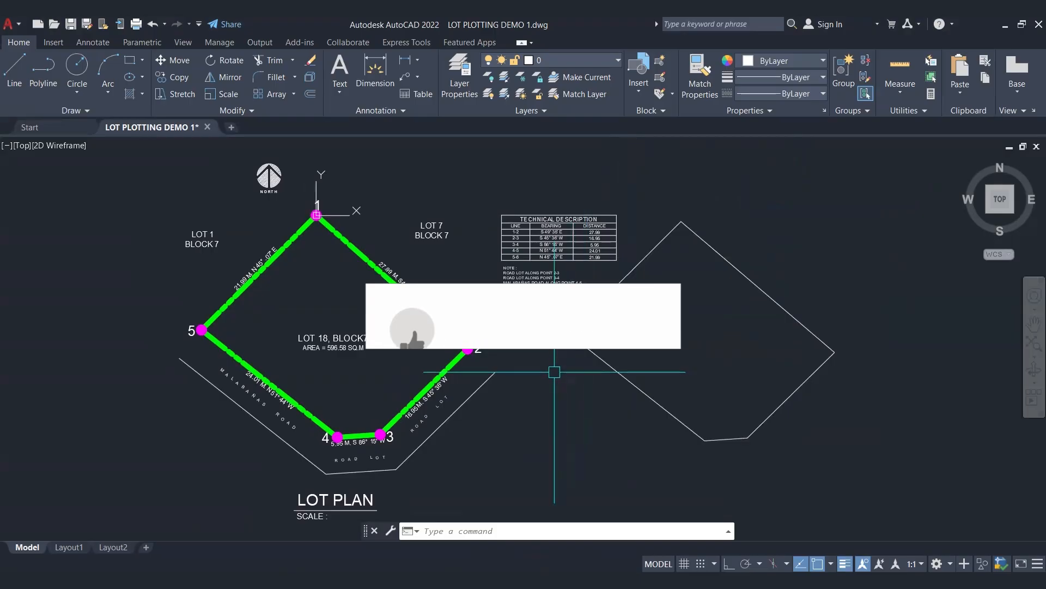